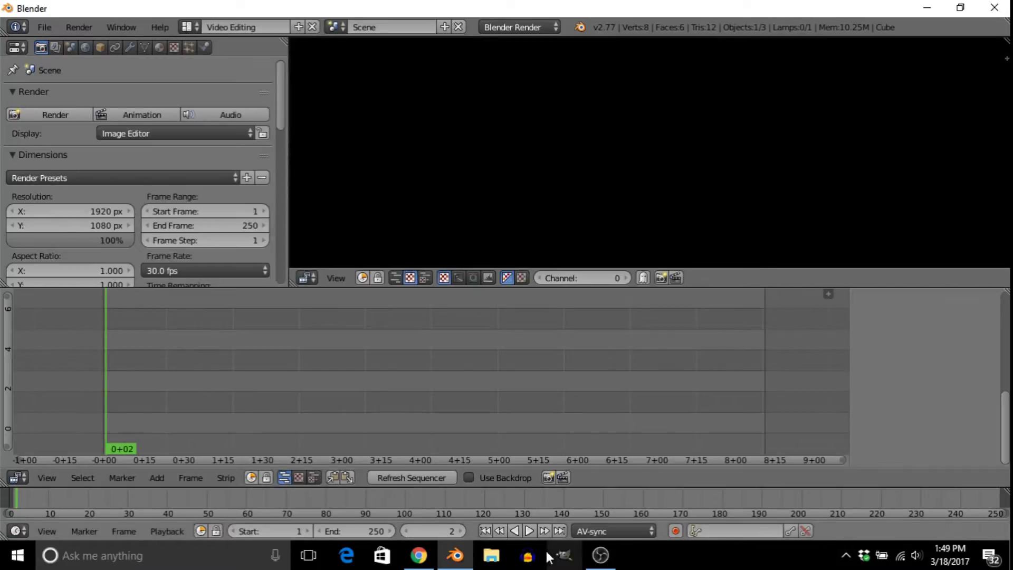
- Download the VSE_Transform_Tools repository from GitHub as a ZIP, then return to Blender
left_click(419, 554)
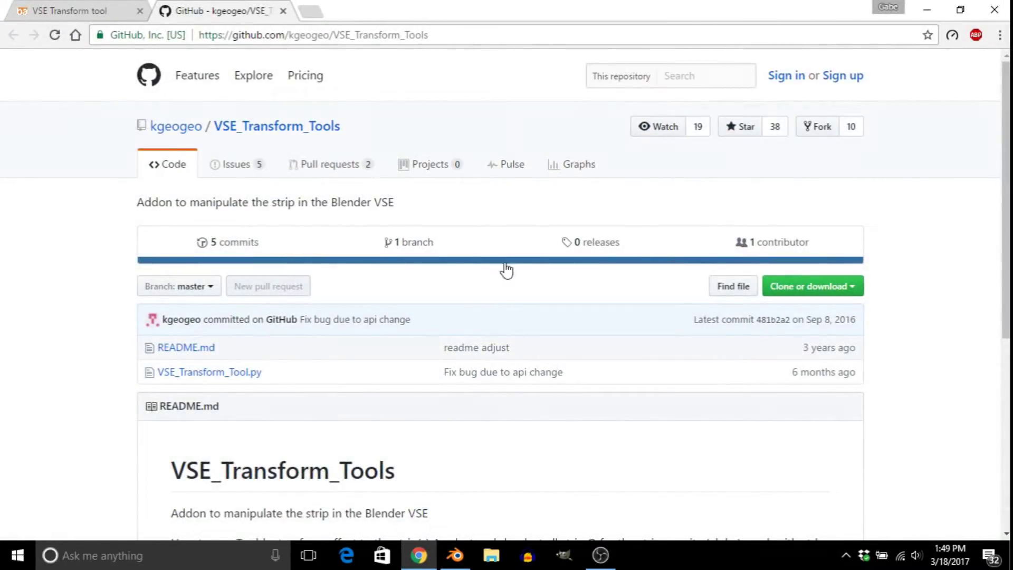
left_click(832, 285)
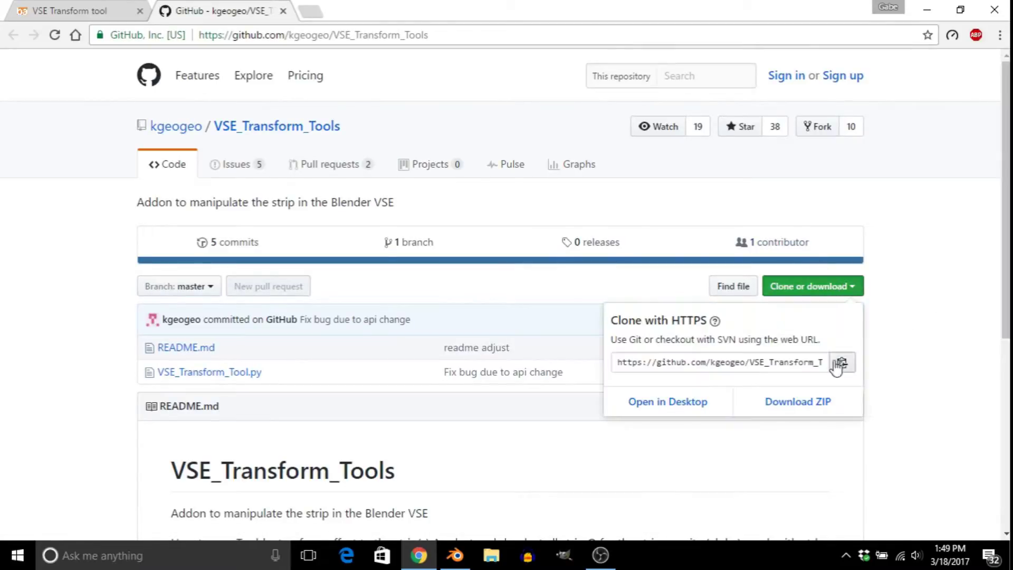
left_click(812, 408)
left_click(926, 9)
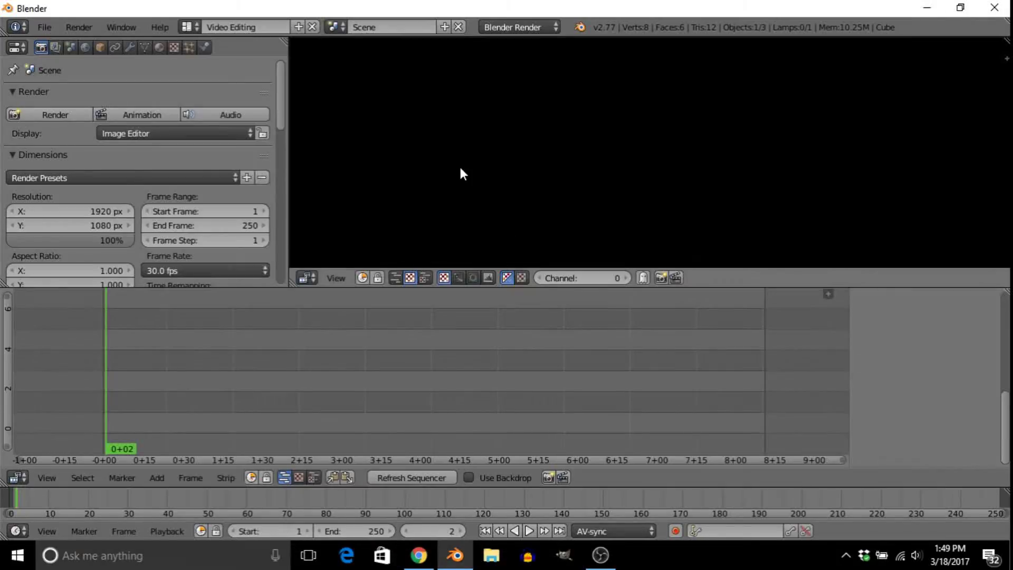
- Open User Preferences on the Add-ons section and start Install from File
left_click(45, 30)
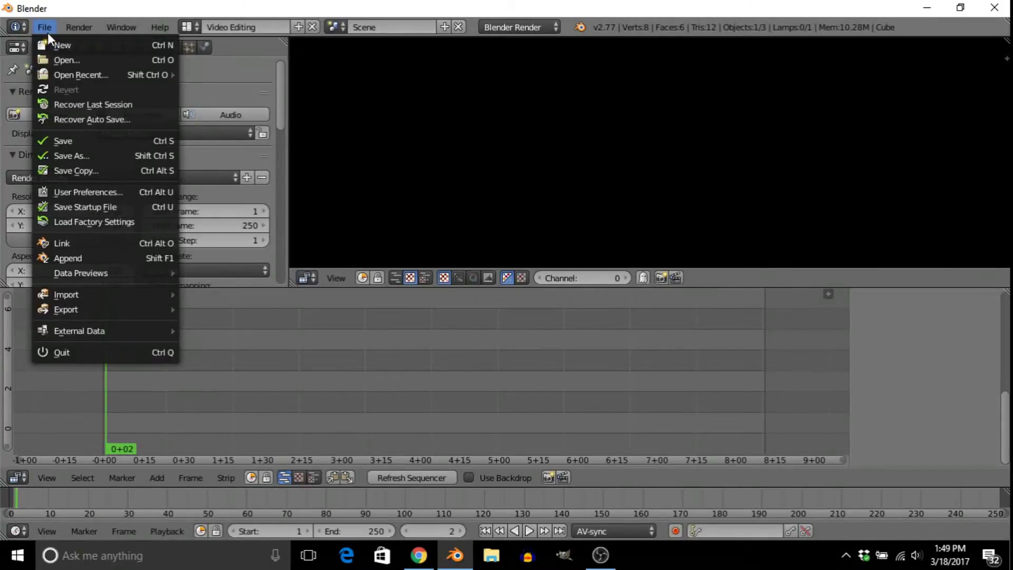
left_click(80, 193)
scroll(233, 261, "down", 3)
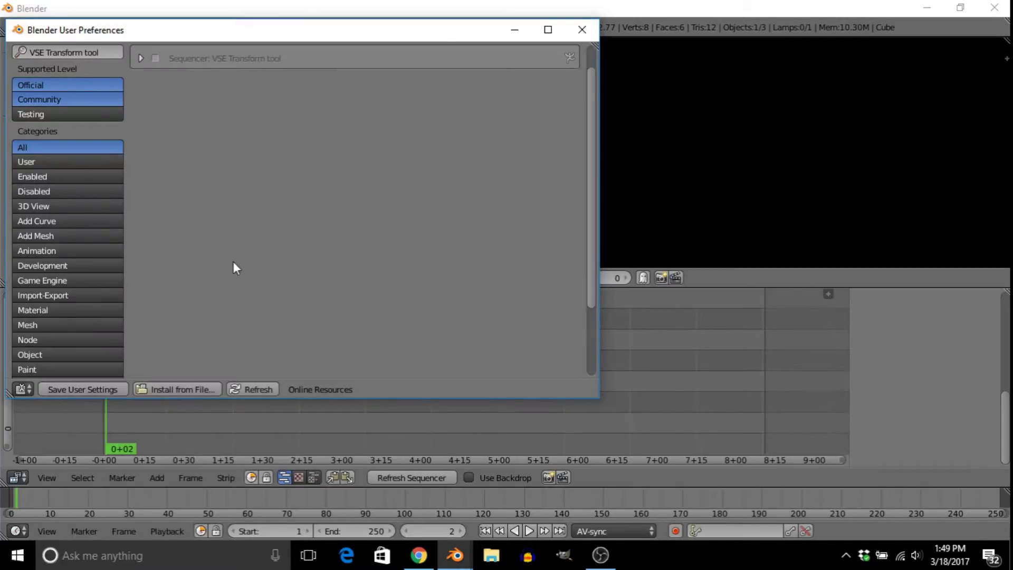
left_click(178, 389)
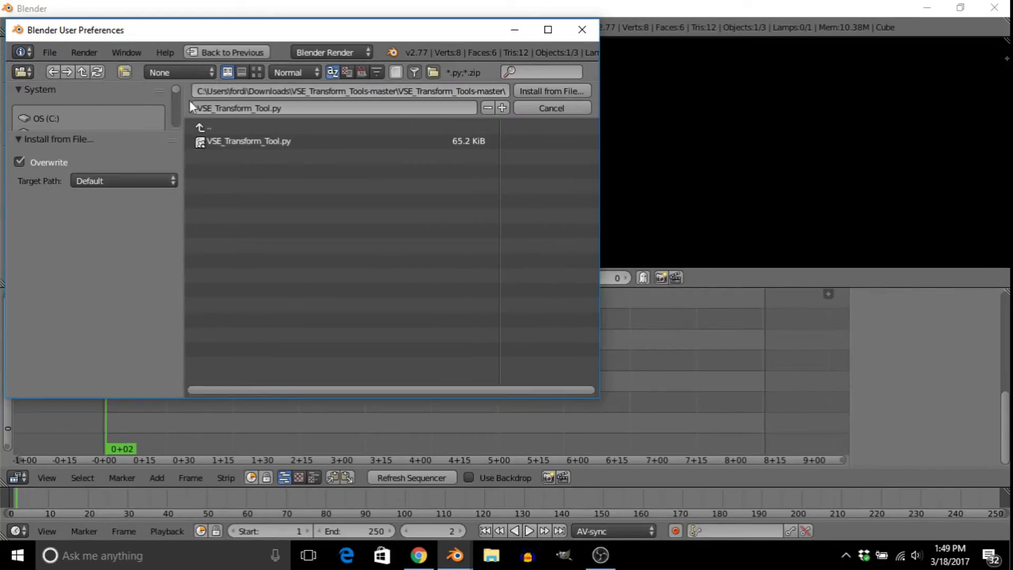
- Install VSE_Transform_Tool.py from Downloads\VSE_Transform_Tools-master
left_click(202, 127)
left_click(202, 129)
left_click(204, 140)
left_click(204, 128)
left_click(203, 127)
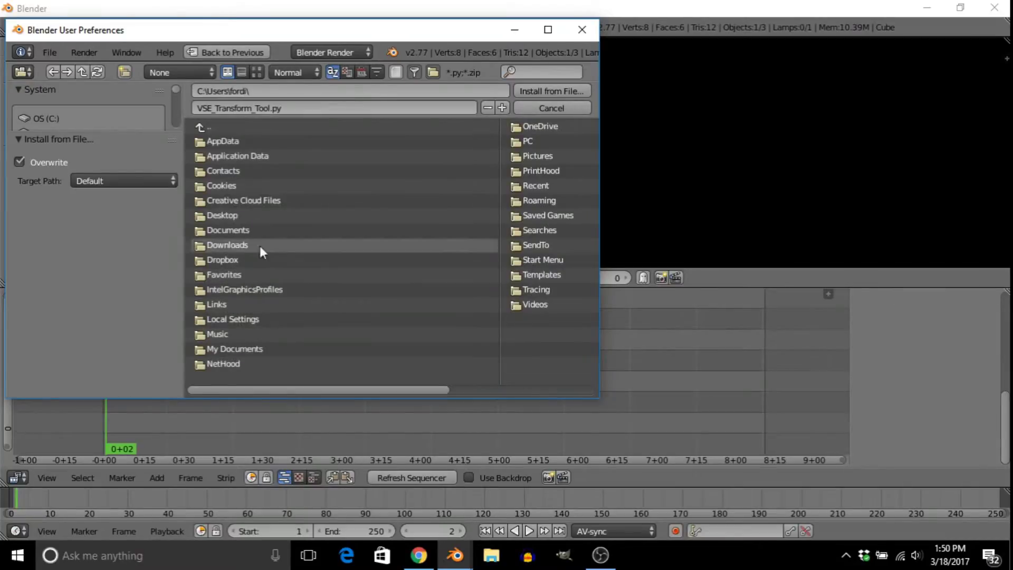
left_click(226, 249)
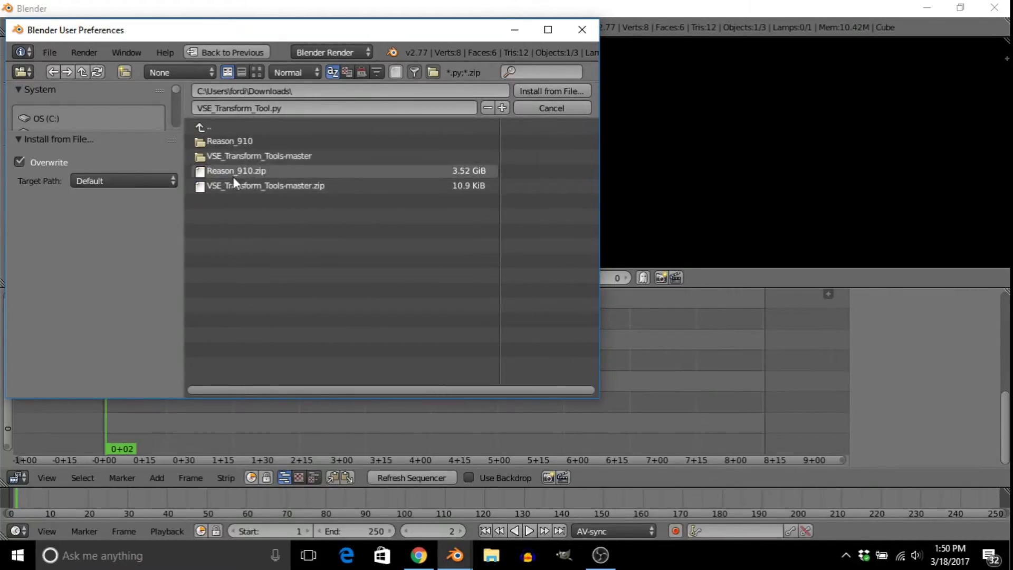
left_click(248, 156)
left_click(252, 157)
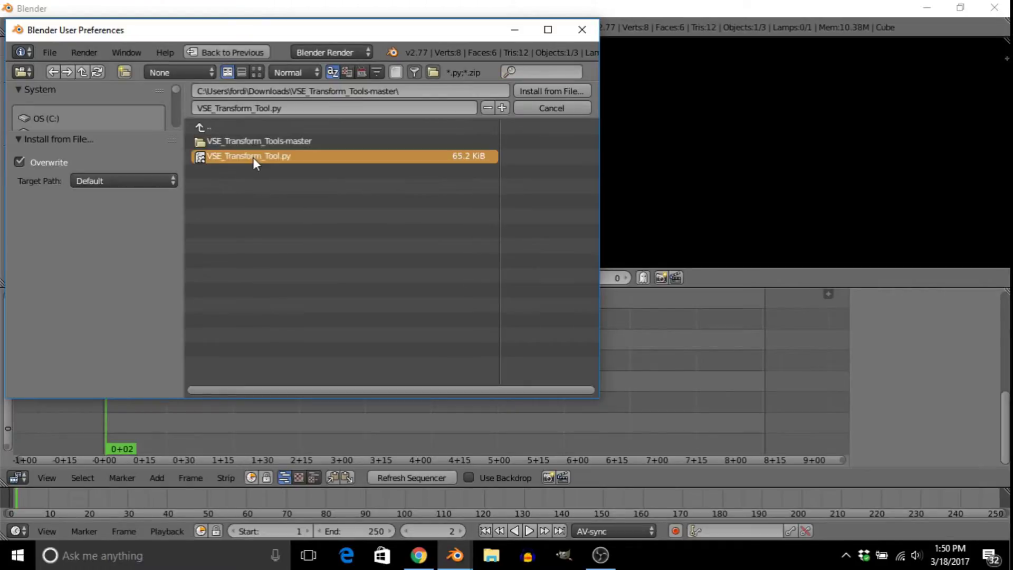
left_click(287, 141)
left_click(290, 145)
left_click(527, 94)
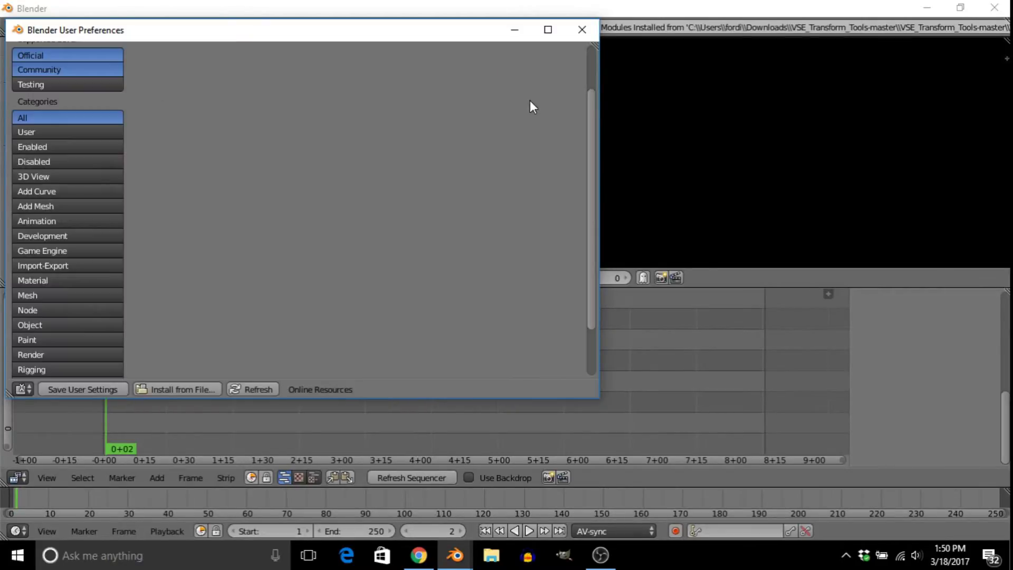
- Enable the Sequencer: VSE Transform tool add-on and put the preferences window away
scroll(403, 115, "up", 3)
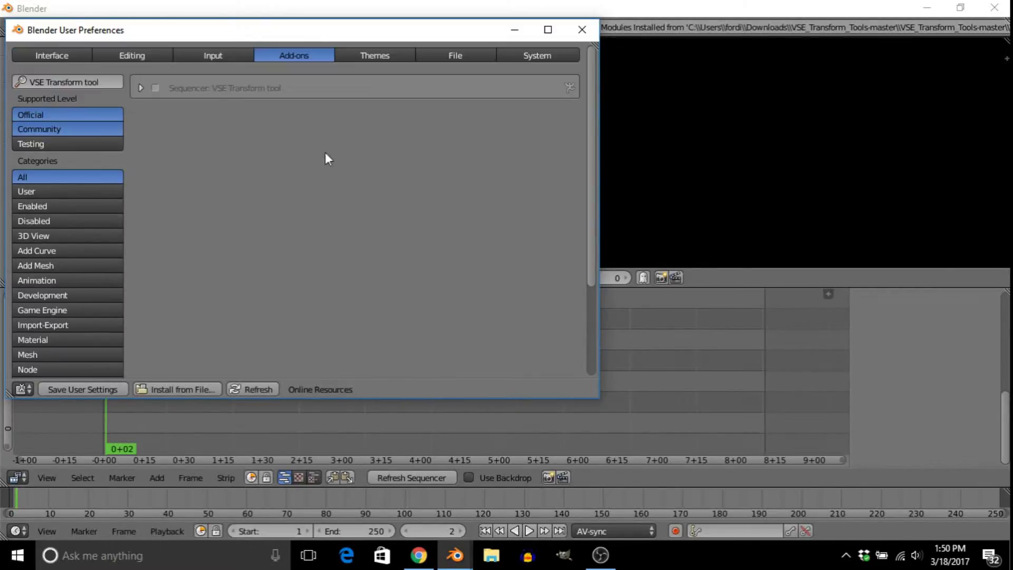
left_click(156, 88)
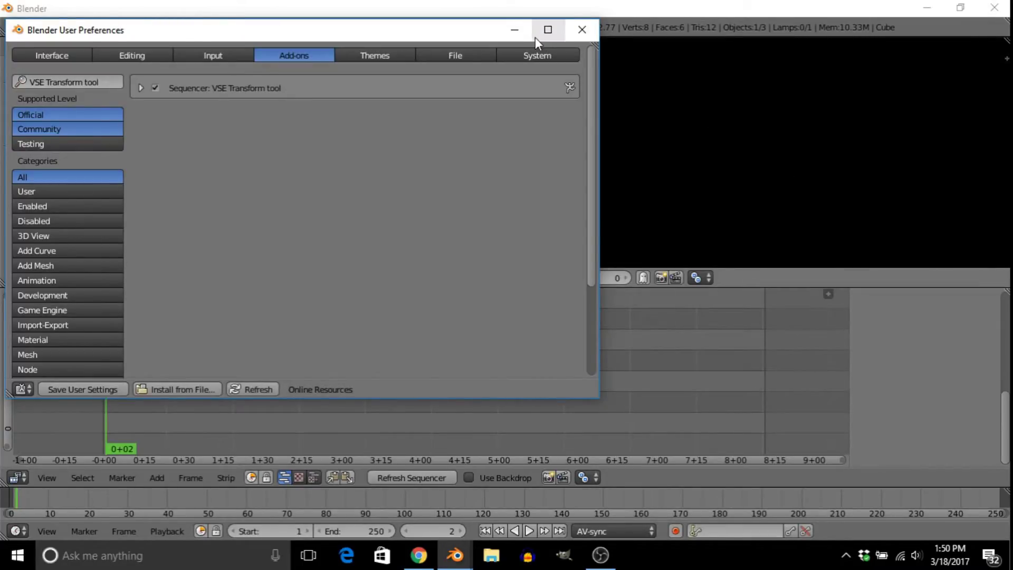
left_click(515, 33)
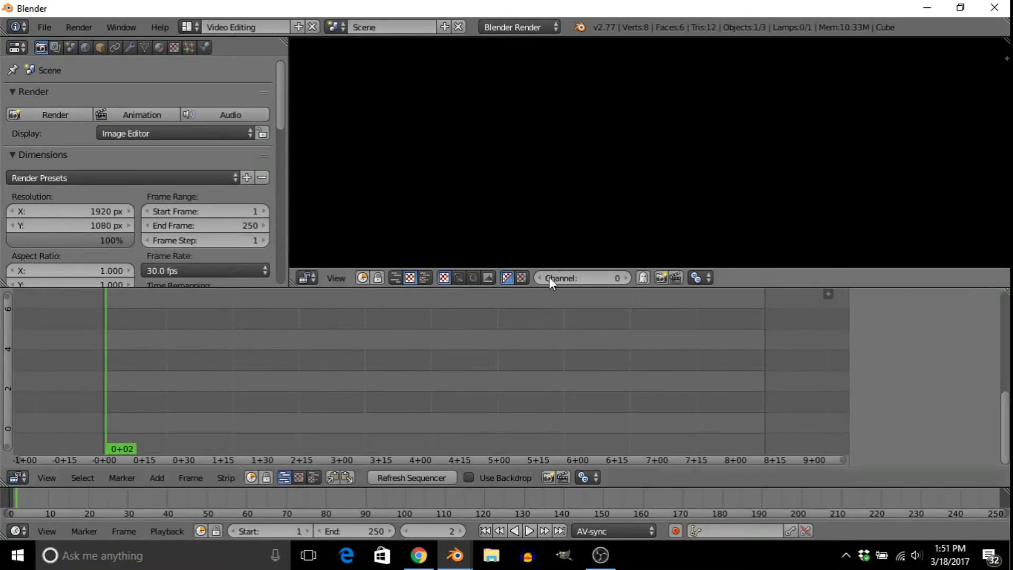
- Drag the 0001-0200 video from This PC > Videos into Blender's sequencer as a movie strip
left_click(491, 555)
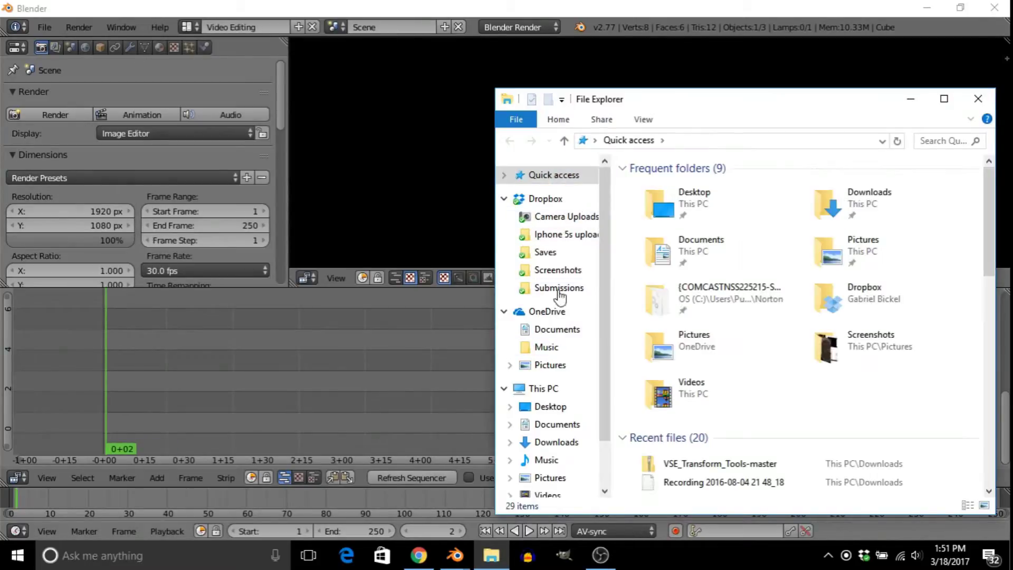
left_click(549, 477)
left_click(548, 494)
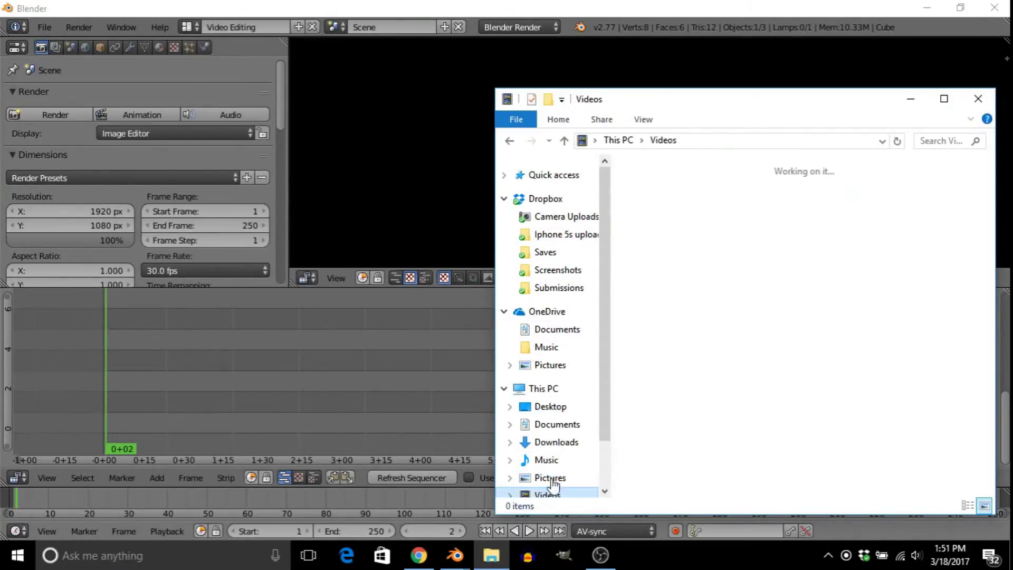
left_click_drag(680, 295, 289, 359)
left_click(910, 98)
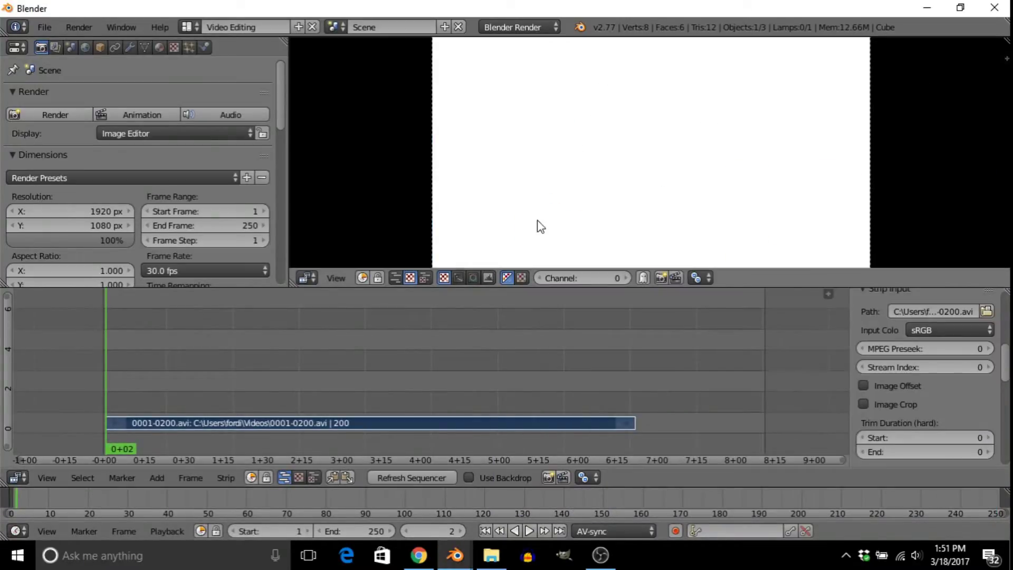
- Preview the clip, then add a Transform effect strip on the 0001-0200.avi movie strip
key("alt+a")
left_click_drag(155, 393, 102, 384)
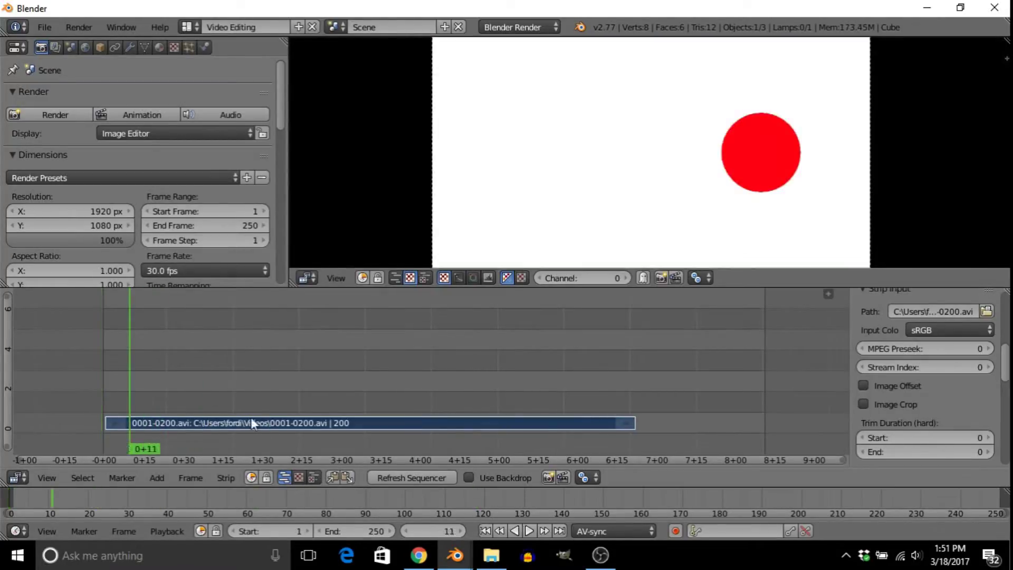
key("shift+a")
left_click(243, 416)
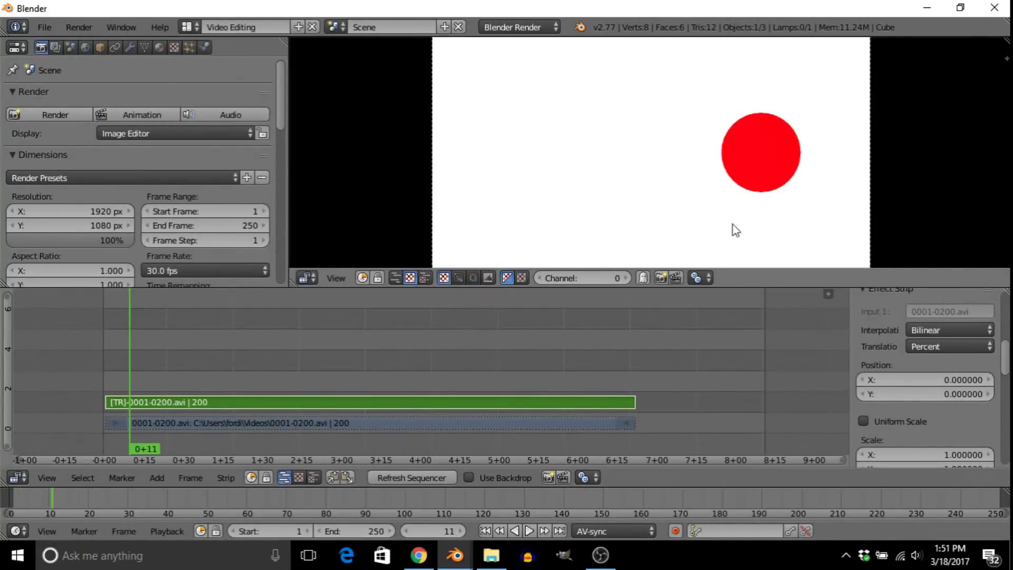
- At frame 11, scale the transform strip to about 0.84 and tilt it slightly
key("g")
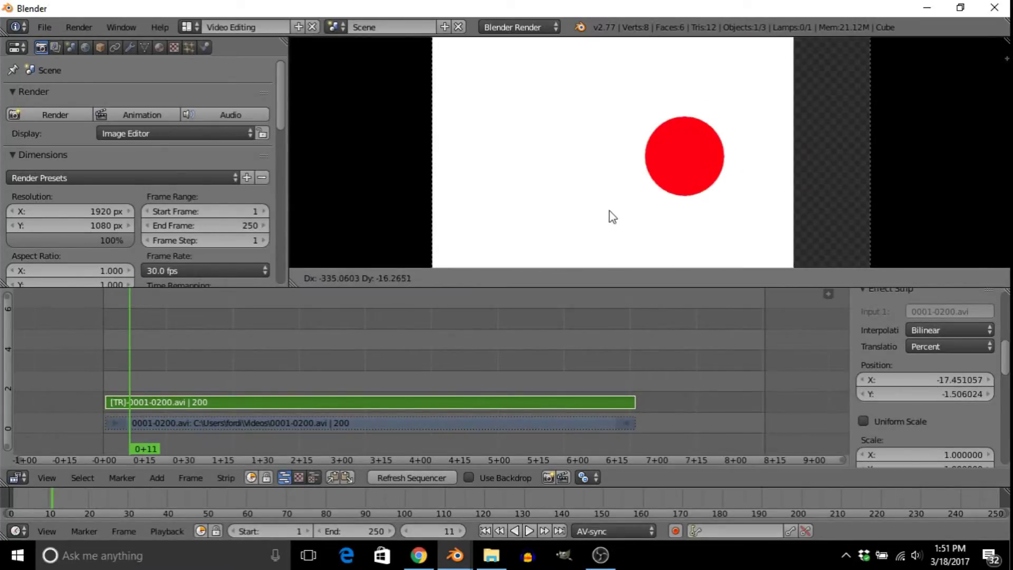
key("s")
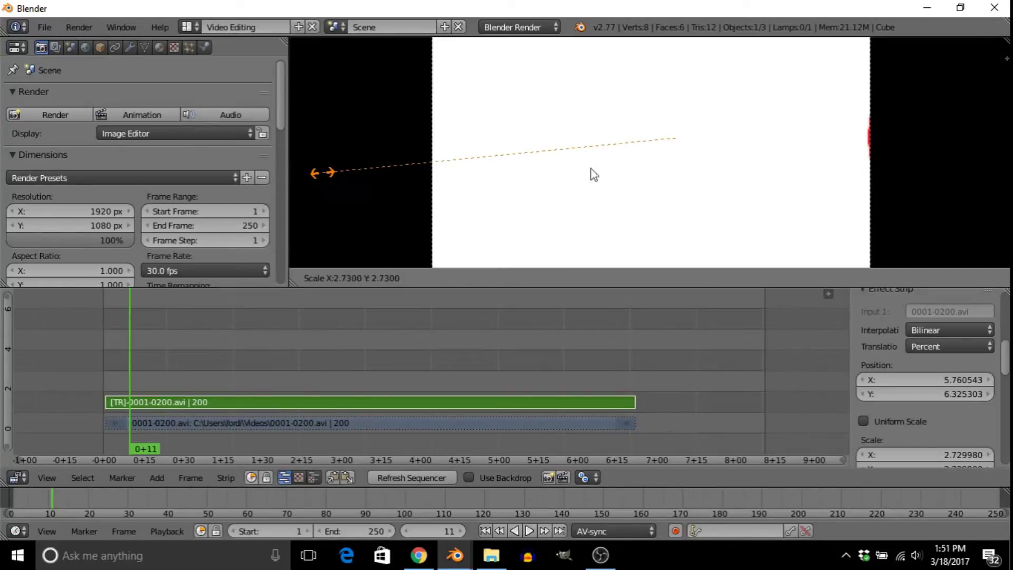
left_click(571, 168)
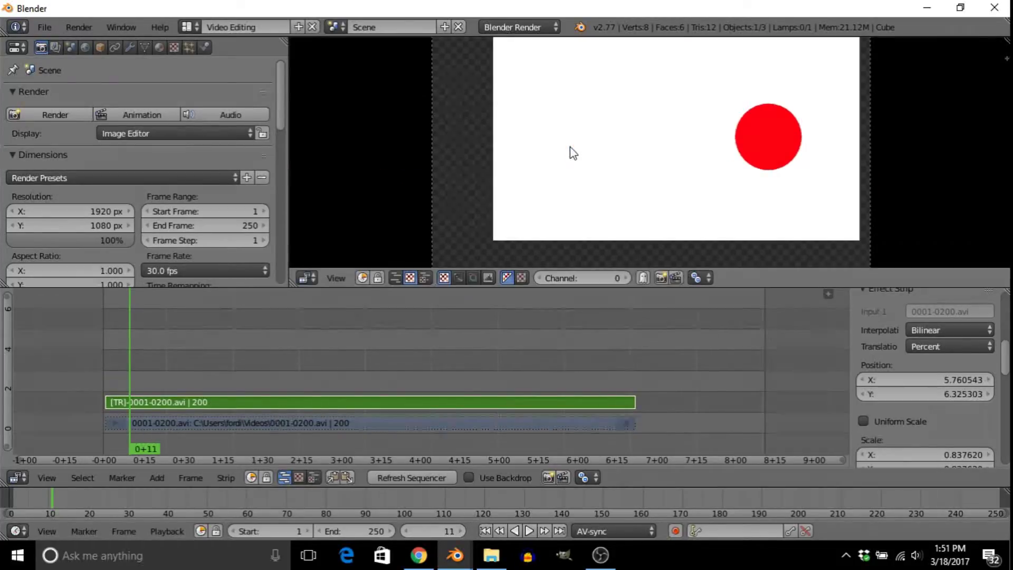
key("r")
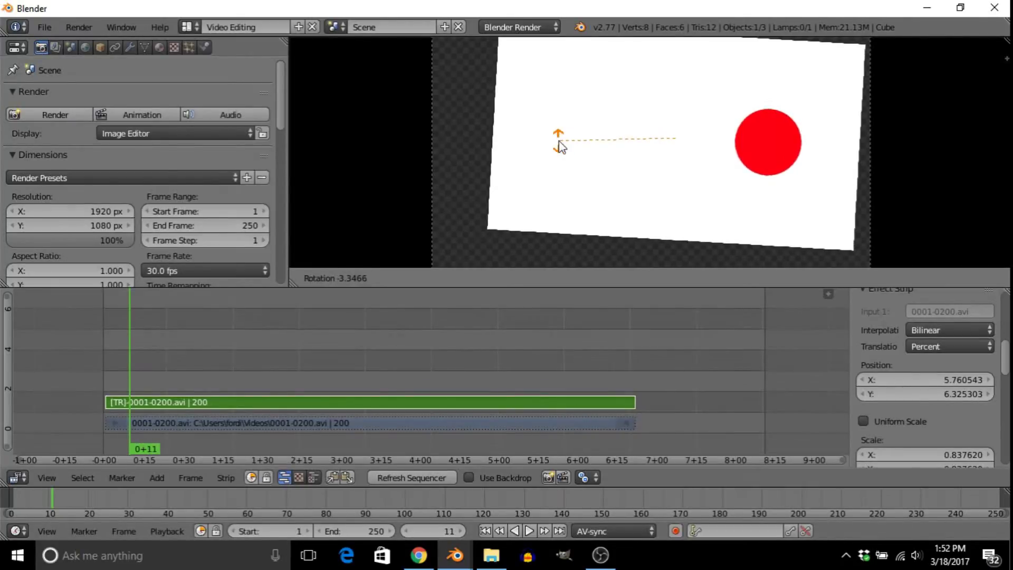
left_click(560, 142)
key("i")
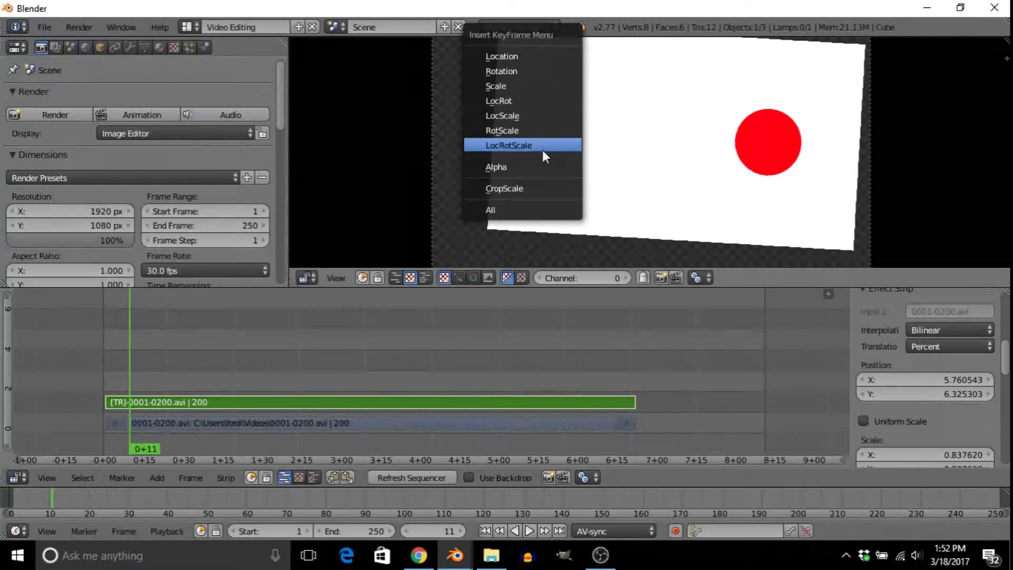
- Insert a LocRotScale keyframe for the transform strip at frame 11
left_click(517, 146)
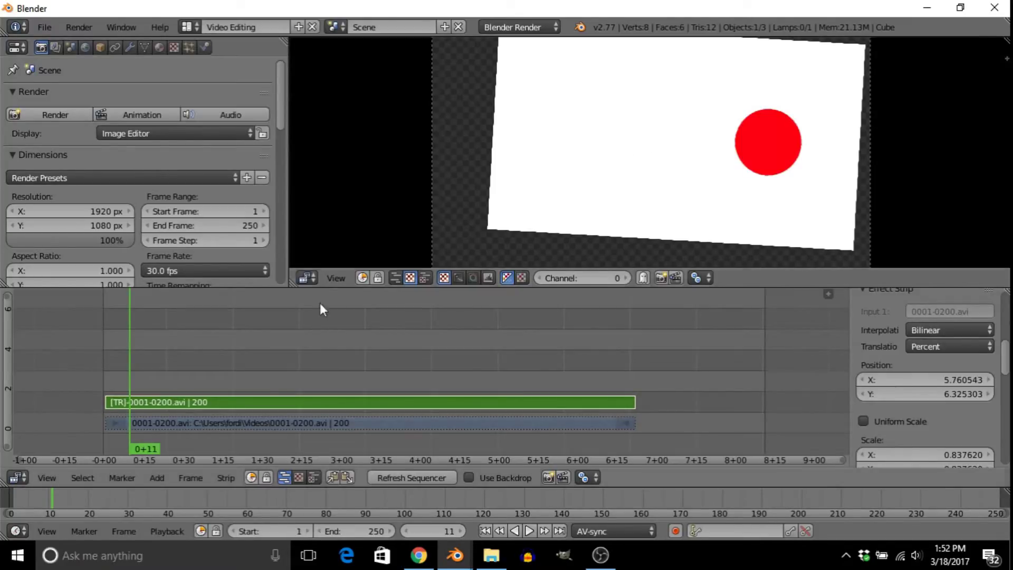
- At frame 76, move the strip to about 9.32, 8.73 and scale it to 0.648
left_click(300, 367)
key("g")
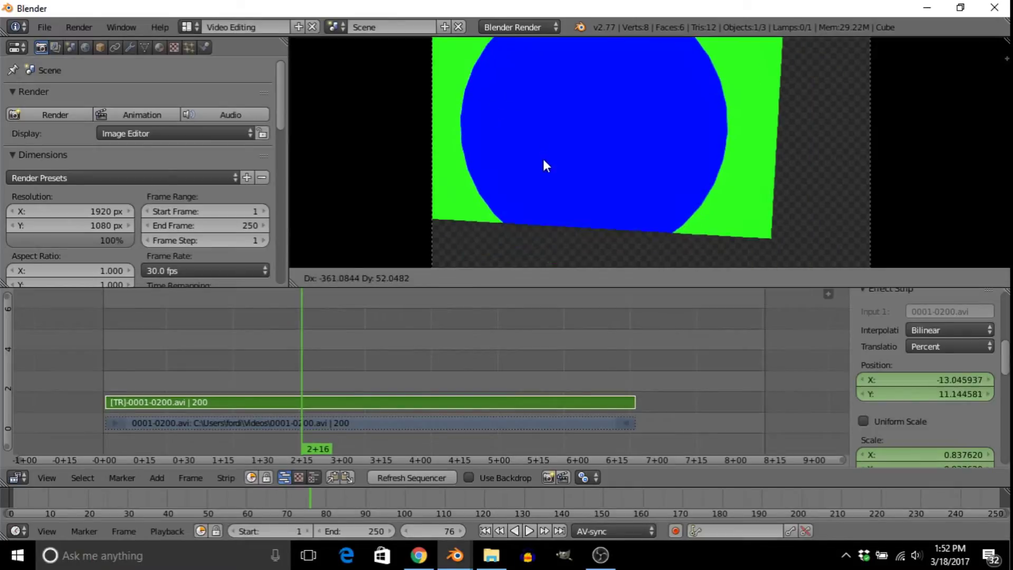
left_click(455, 138)
key("g")
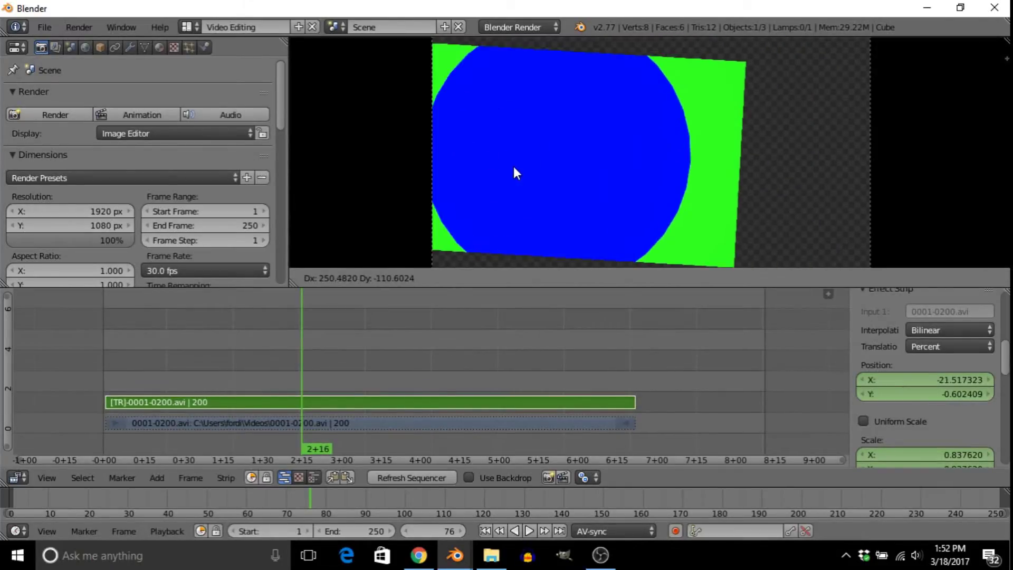
left_click(638, 140)
key("s")
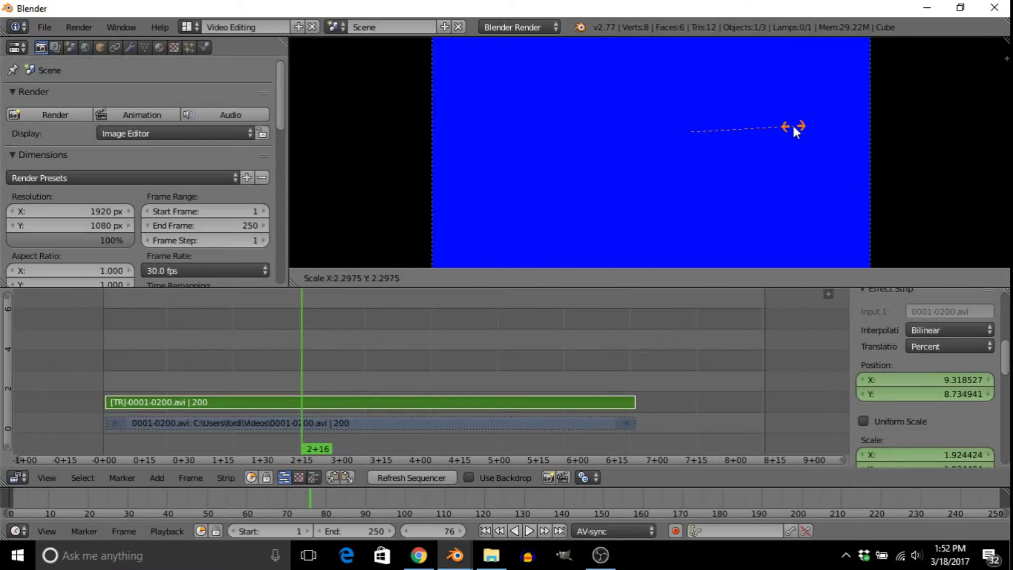
left_click(725, 143)
- Tilt the strip steeply and insert a LocRotScale keyframe at frame 76
key("r")
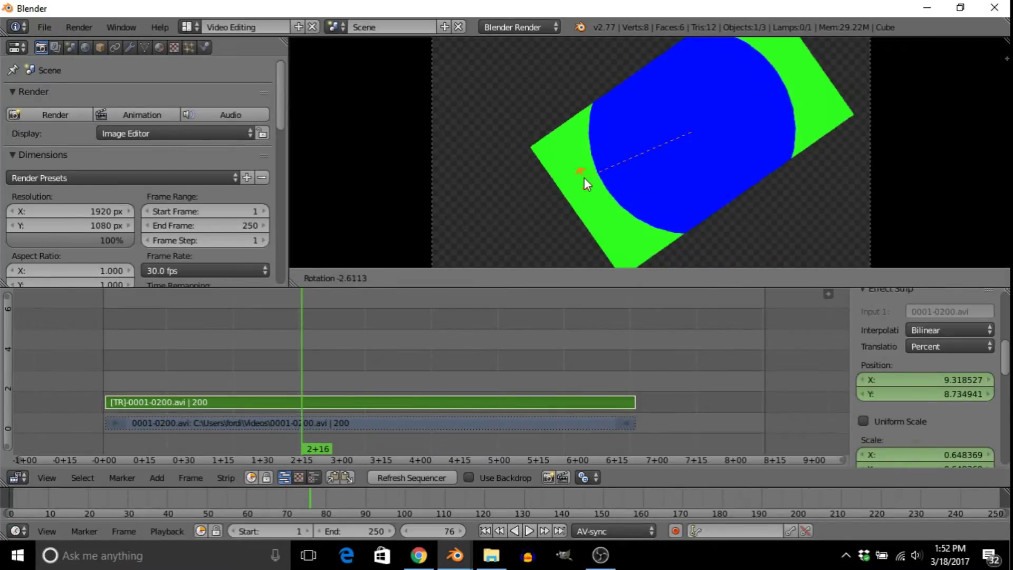
left_click(584, 180)
key("i")
left_click(584, 177)
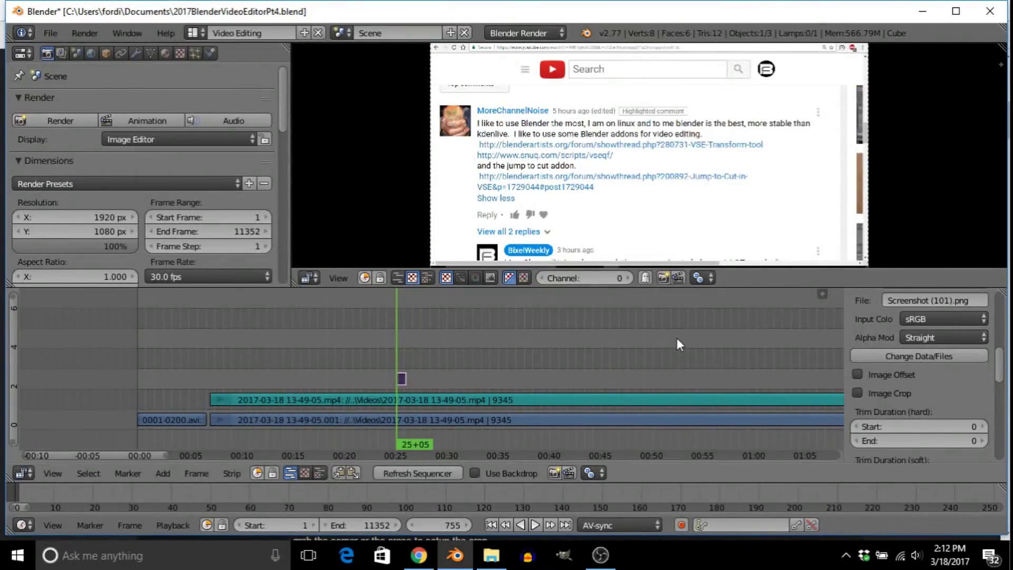
left_click(51, 32)
middle_click_drag(767, 352, 429, 346)
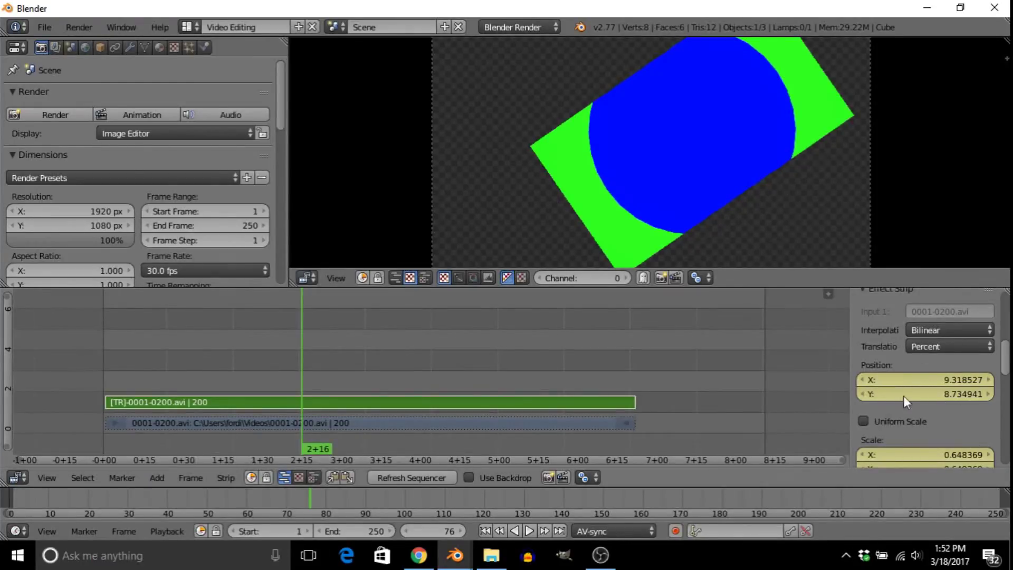
- Play the keyframed strip animation from the start, then jump to frame 155
scroll(916, 413, "down", 2)
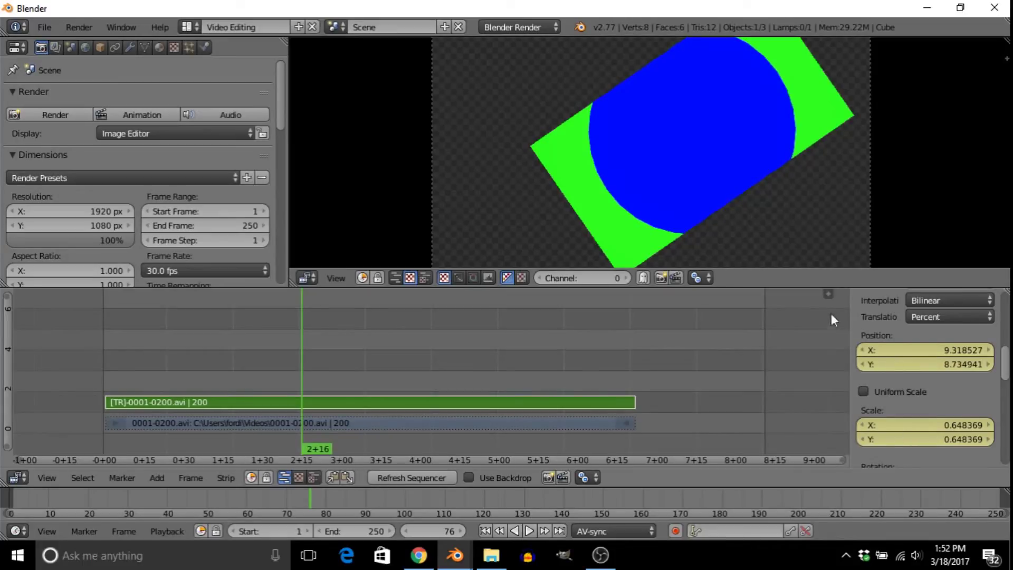
left_click(112, 346)
key("alt+a")
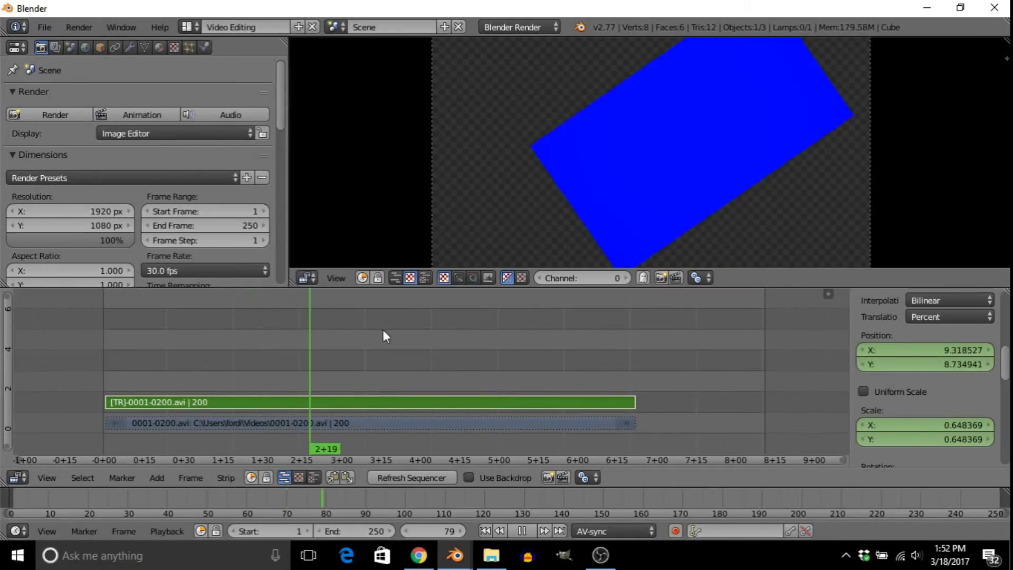
key("alt+a")
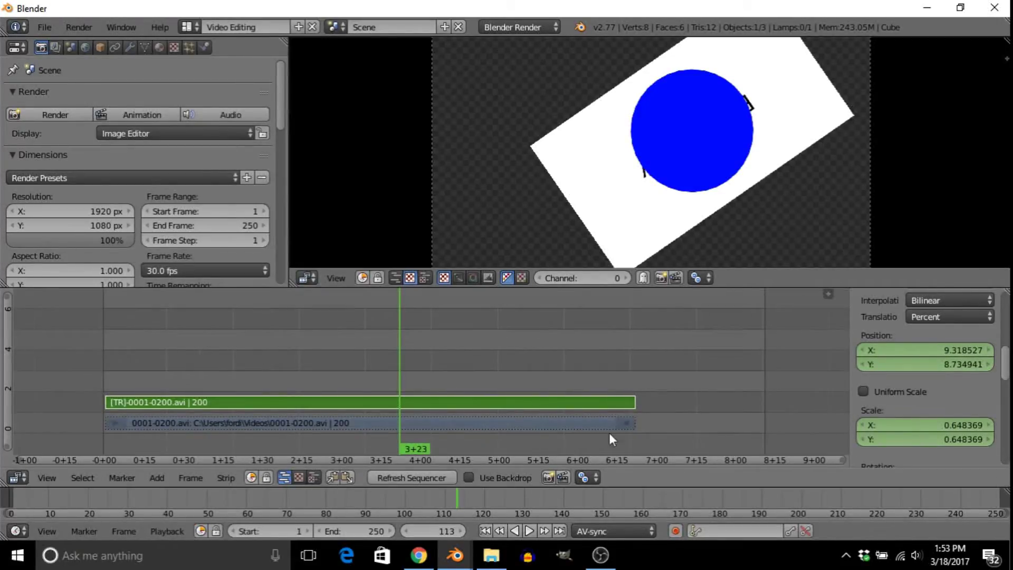
left_click_drag(726, 142, 674, 140)
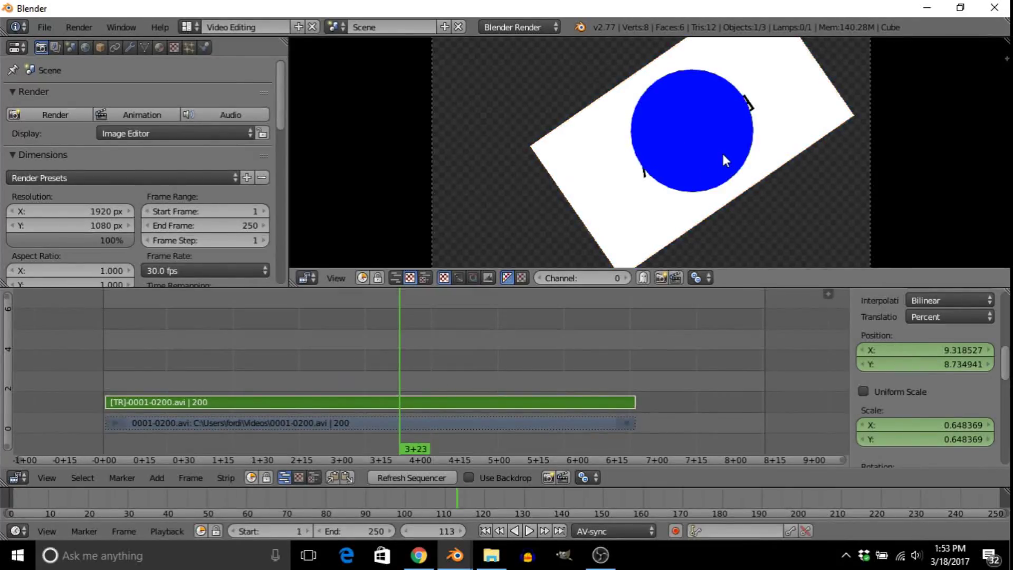
key("i")
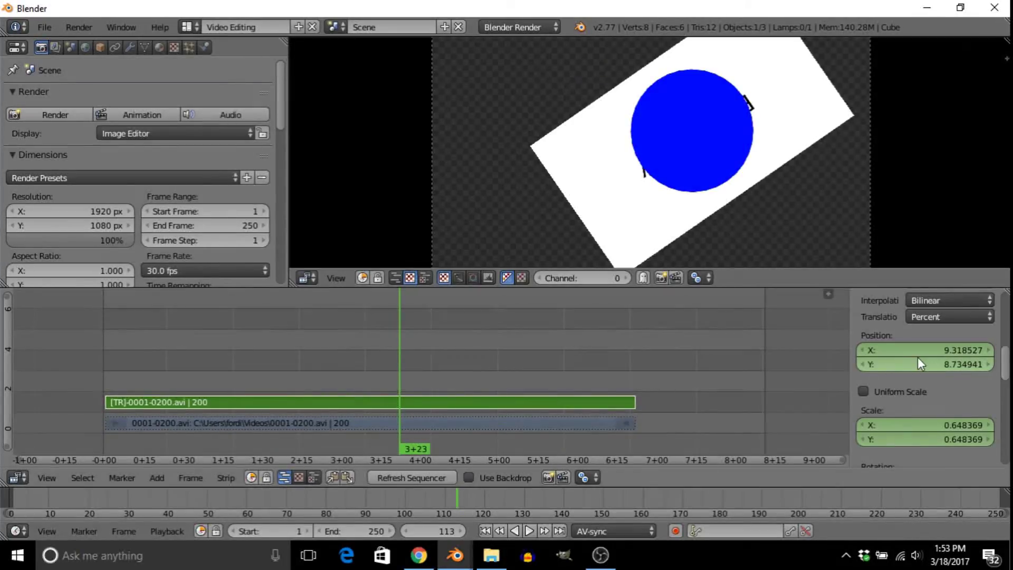
left_click(512, 352)
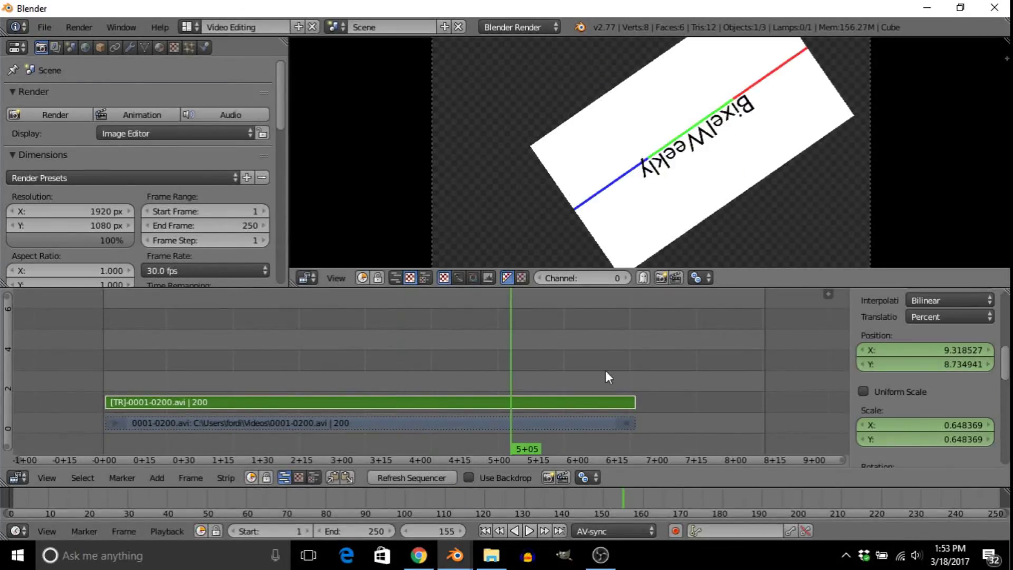
- Scale the strip at frame 155 down to about 0.005 so it disappears
key("s")
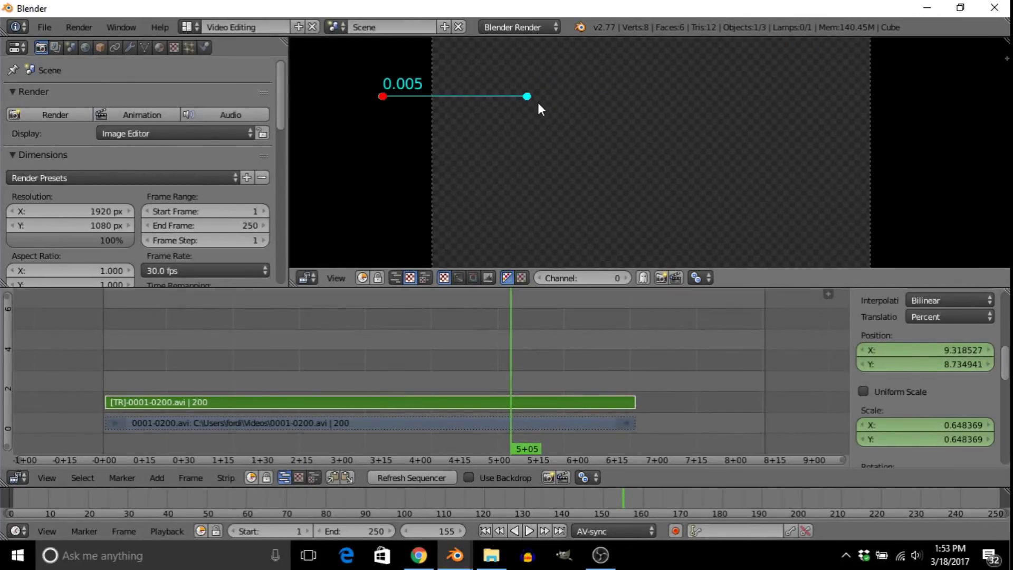
left_click(428, 92)
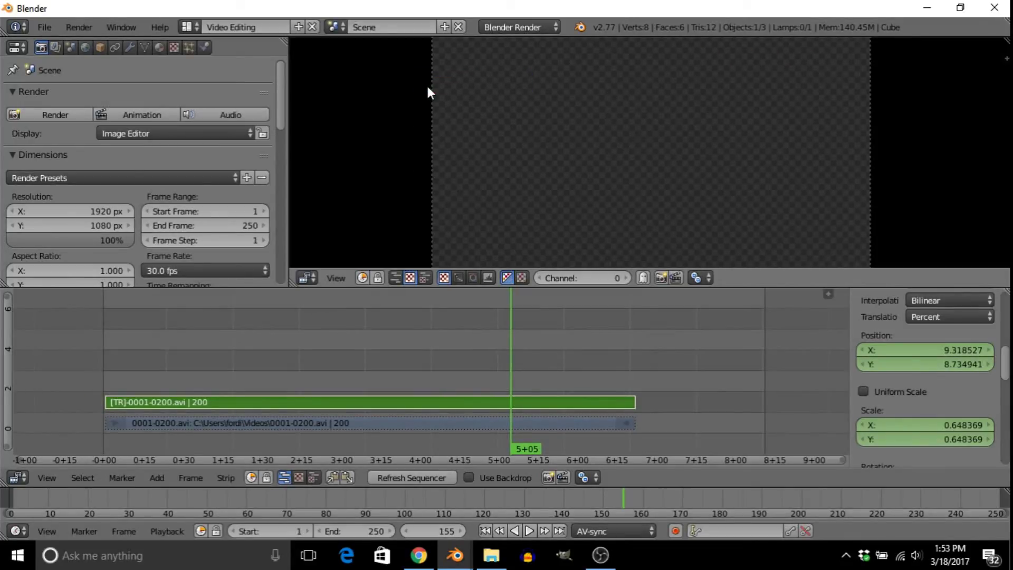